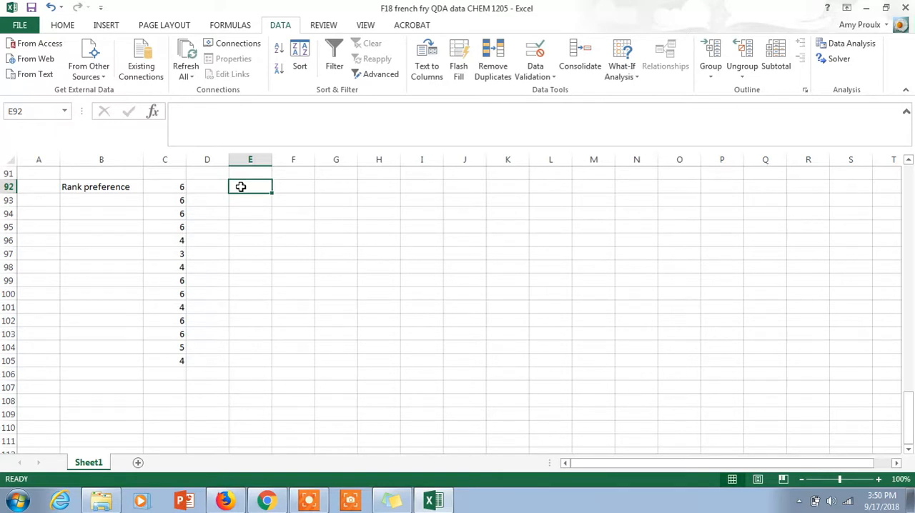
- Enter the bin values 1 through 6 down cells E92 to E97
{"action": "type", "text": "01"}
{"action": "key", "text": "BackSpace"}
{"action": "key", "text": "BackSpace"}
{"action": "type", "text": "1"}
{"action": "key", "text": "Return"}
{"action": "type", "text": "2"}
{"action": "key", "text": "Return"}
{"action": "type", "text": "3"}
{"action": "key", "text": "Return"}
{"action": "type", "text": "4"}
{"action": "key", "text": "Return"}
{"action": "type", "text": "5"}
{"action": "key", "text": "ctrl+Return"}
{"action": "key", "text": "Return"}
{"action": "type", "text": "6"}
{"action": "key", "text": "Return"}
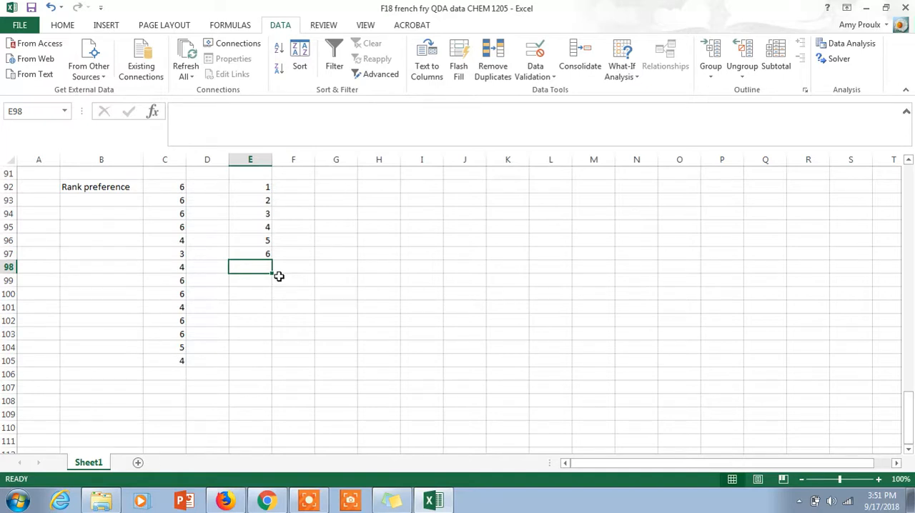
- Start a Histogram data analysis with the rank preference scores in C92:C105 as its input range
{"action": "left_click", "coordinate": [330, 190]}
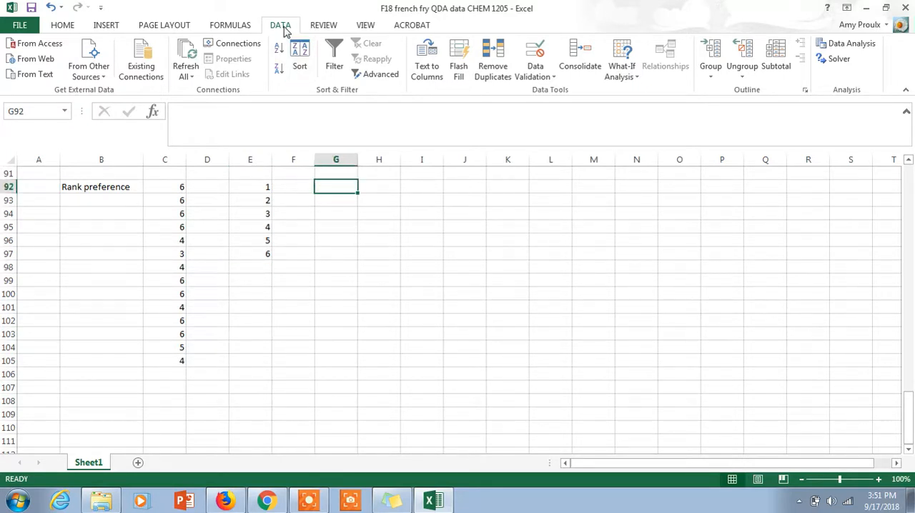
{"action": "left_click", "coordinate": [852, 44]}
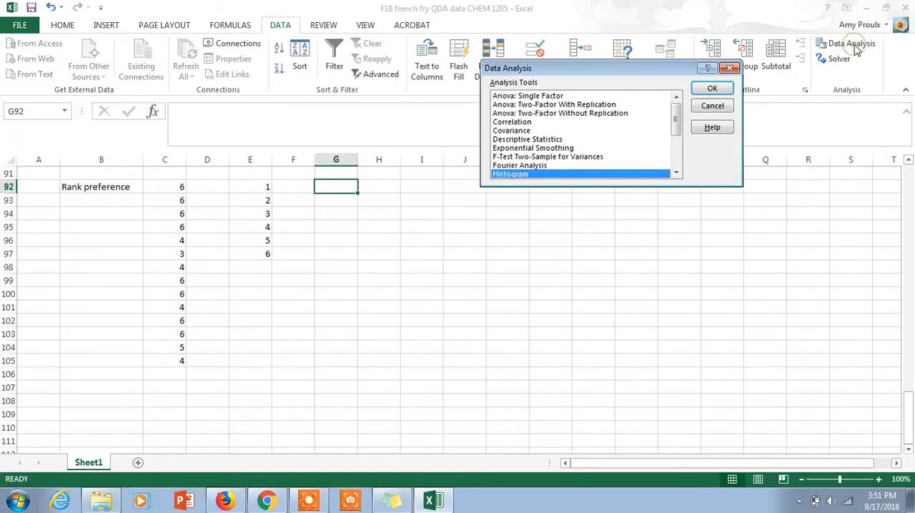
{"action": "left_click", "coordinate": [676, 173]}
{"action": "left_click", "coordinate": [676, 174]}
{"action": "left_click", "coordinate": [676, 173]}
{"action": "left_click", "coordinate": [676, 173]}
{"action": "left_click", "coordinate": [677, 173]}
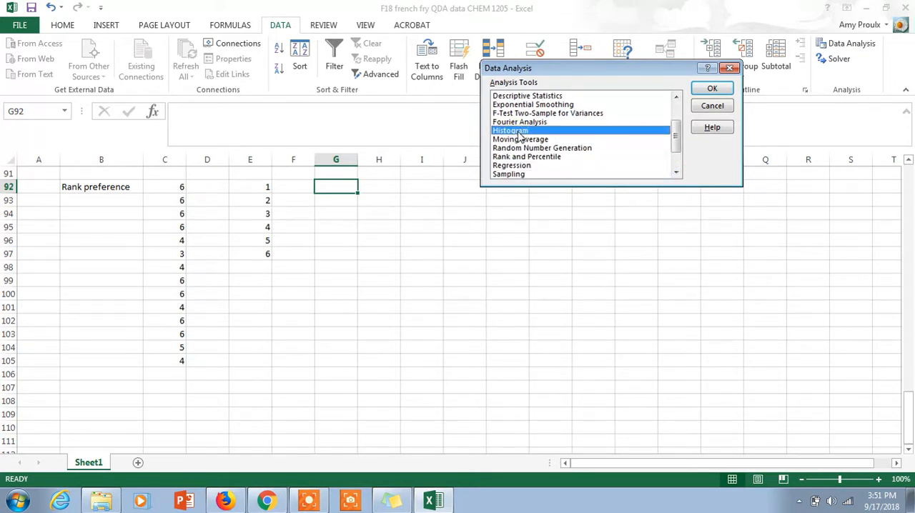
{"action": "left_click", "coordinate": [721, 91]}
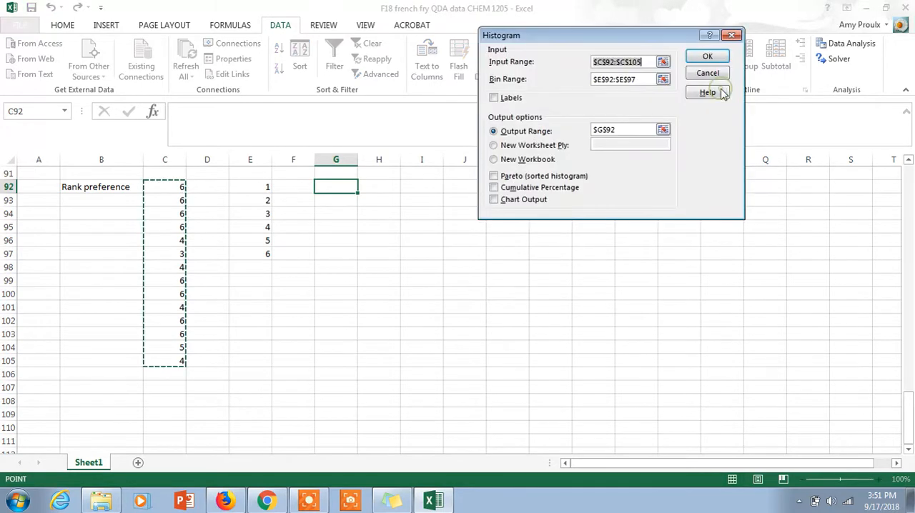
{"action": "left_click", "coordinate": [663, 62]}
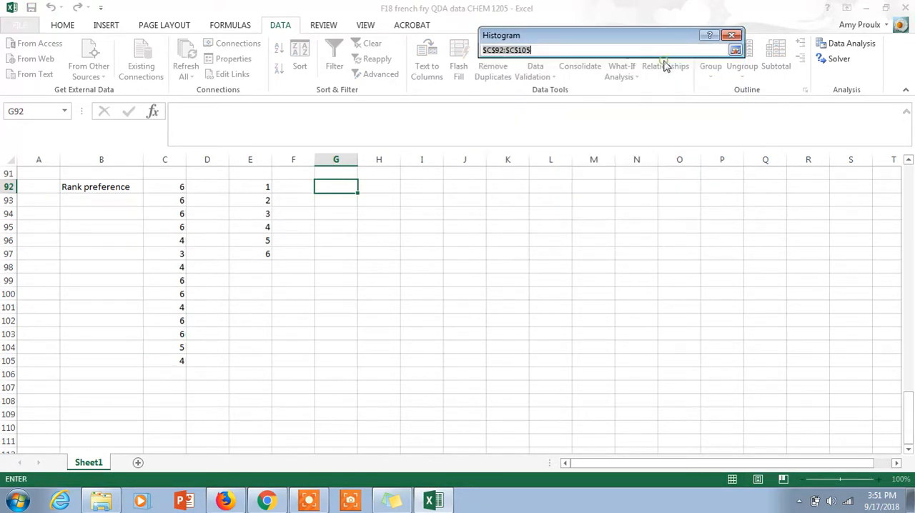
{"action": "left_click", "coordinate": [177, 186]}
{"action": "left_click_drag", "start_coordinate": [177, 186], "coordinate": [179, 358]}
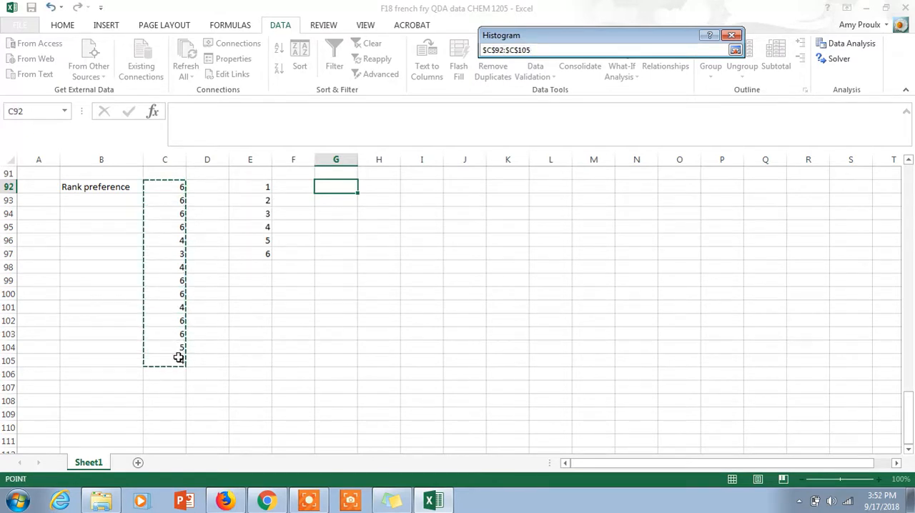
{"action": "left_click", "coordinate": [735, 50]}
- Set the histogram's bin range to E92:E97
{"action": "left_click", "coordinate": [664, 79]}
{"action": "left_click", "coordinate": [664, 80]}
{"action": "left_click_drag", "start_coordinate": [259, 186], "coordinate": [263, 253]}
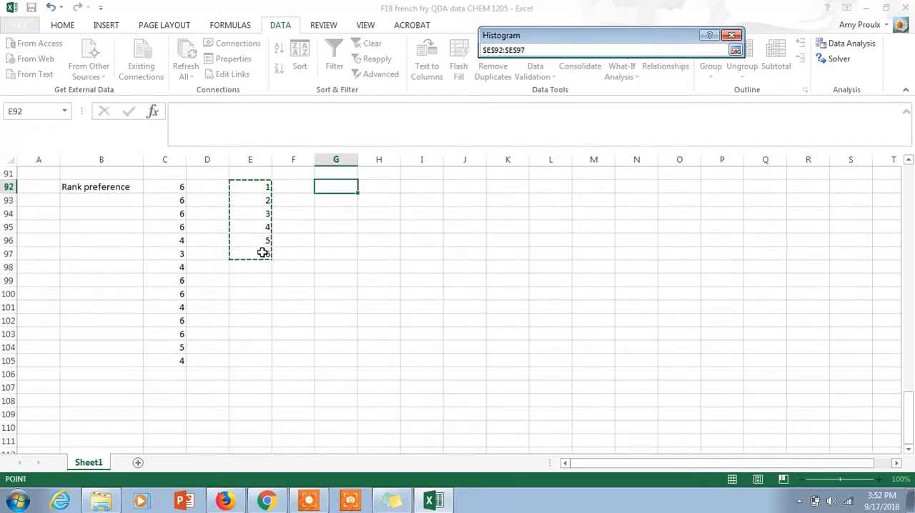
{"action": "left_click", "coordinate": [735, 50]}
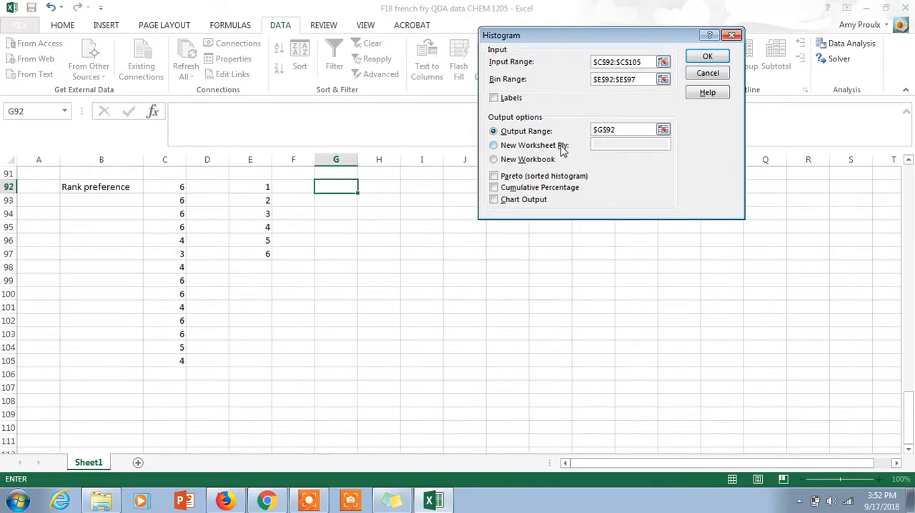
- Set the histogram's output range to G92 and generate the frequency table
{"action": "left_click", "coordinate": [663, 130]}
{"action": "left_click", "coordinate": [346, 186]}
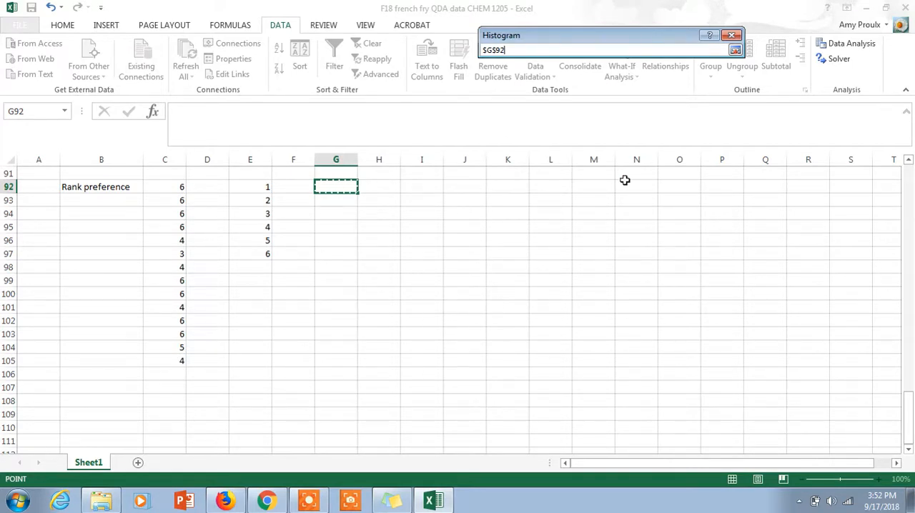
{"action": "left_click", "coordinate": [735, 50]}
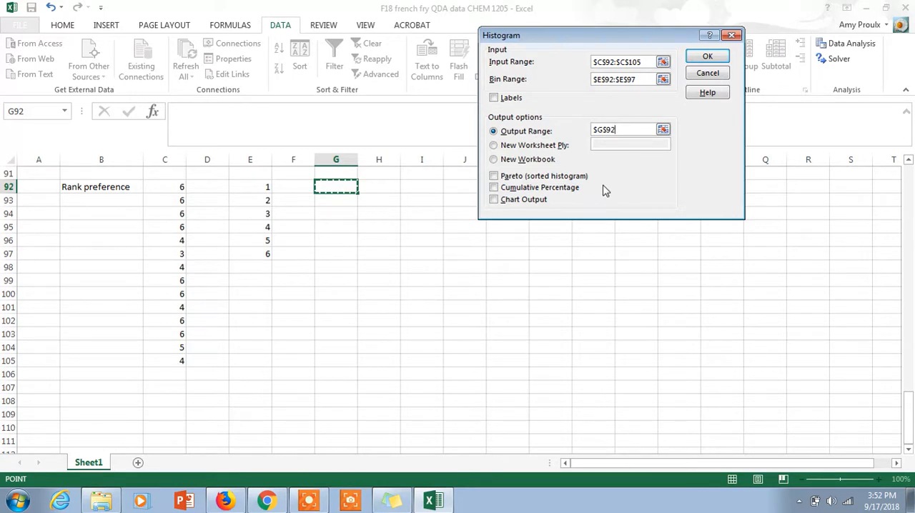
{"action": "left_click", "coordinate": [708, 58]}
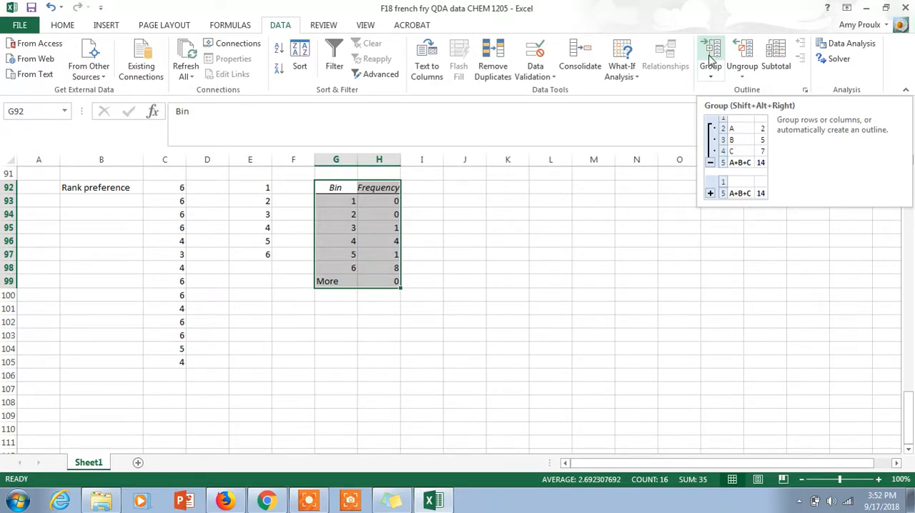
- Insert an empty 2-D clustered column chart and place it beside the frequency table
{"action": "left_click", "coordinate": [461, 188]}
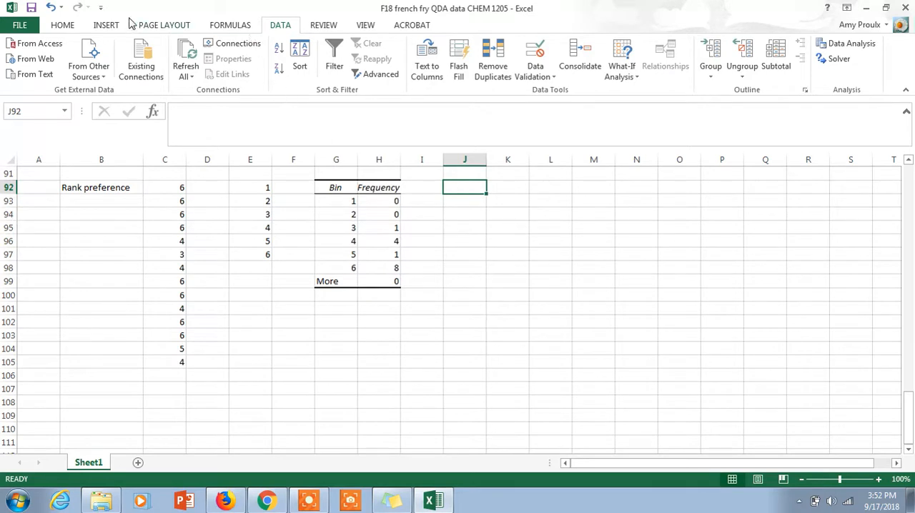
{"action": "left_click", "coordinate": [106, 25]}
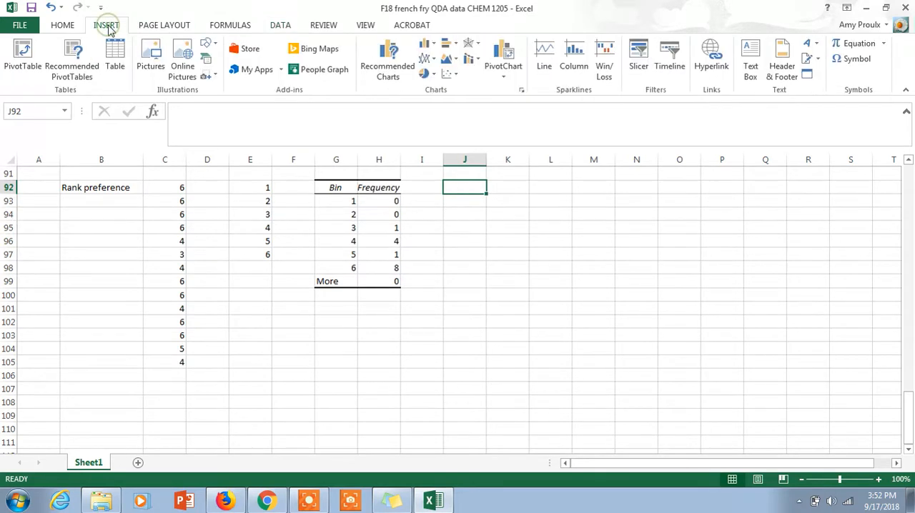
{"action": "left_click", "coordinate": [430, 45]}
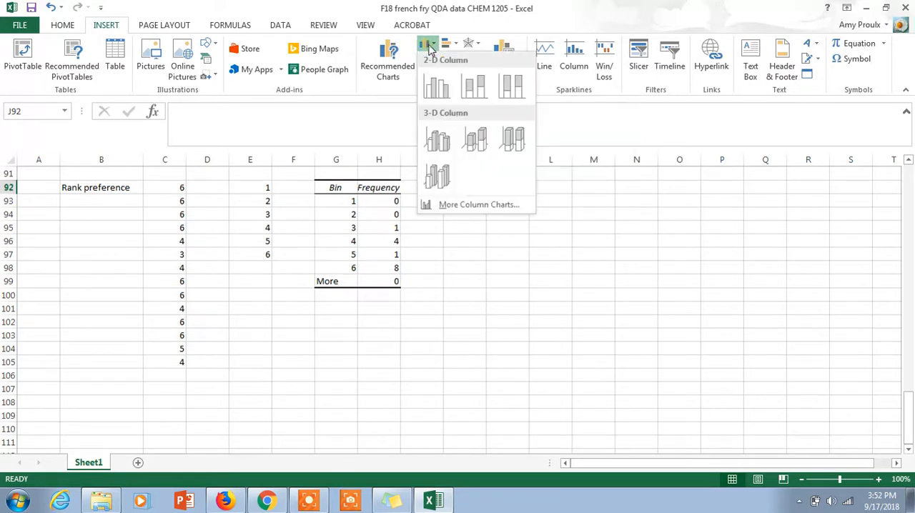
{"action": "left_click", "coordinate": [436, 86]}
{"action": "left_click_drag", "start_coordinate": [366, 241], "coordinate": [496, 200]}
- Add a data series to the empty chart, taking its name from the bins in G93:G98
{"action": "right_click", "coordinate": [499, 199]}
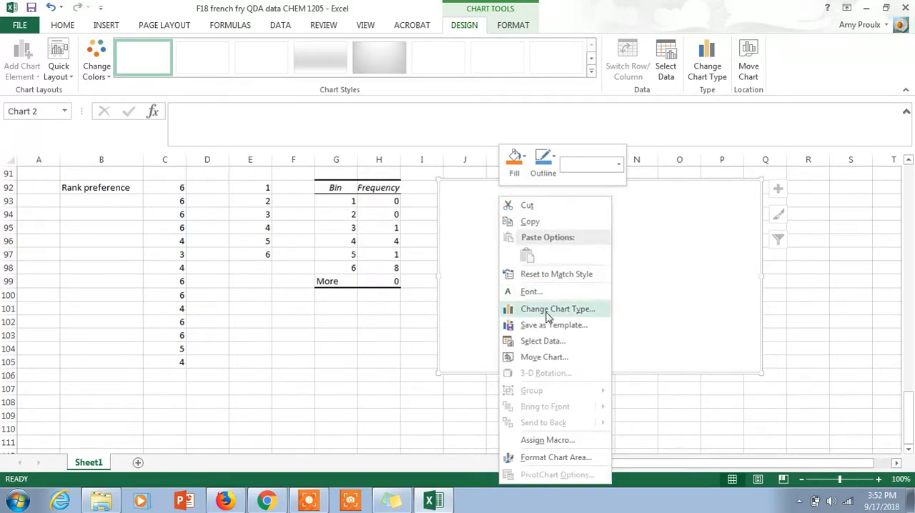
{"action": "left_click", "coordinate": [538, 340]}
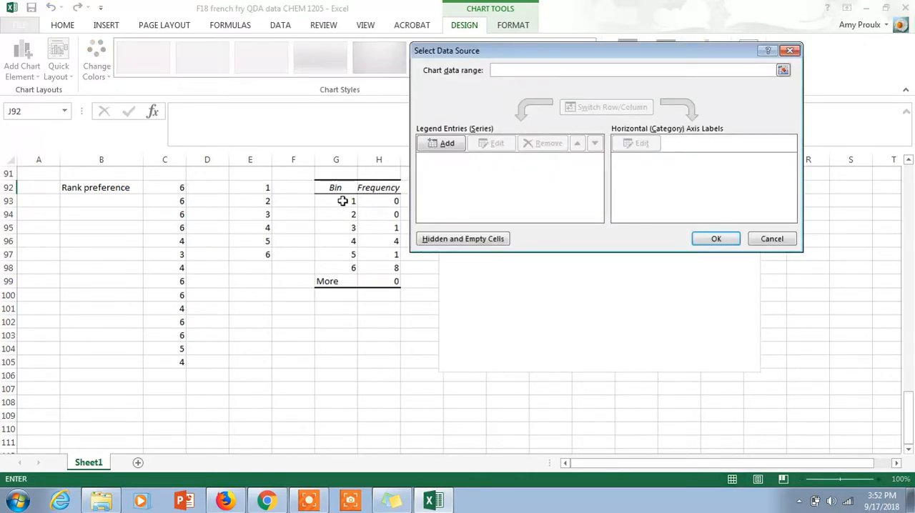
{"action": "left_click", "coordinate": [441, 143]}
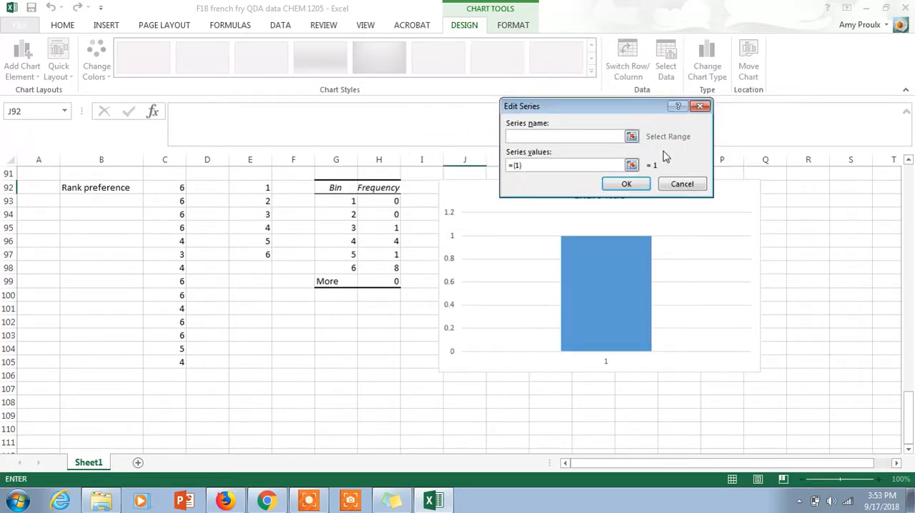
{"action": "left_click", "coordinate": [631, 135]}
{"action": "left_click_drag", "start_coordinate": [349, 201], "coordinate": [342, 266]}
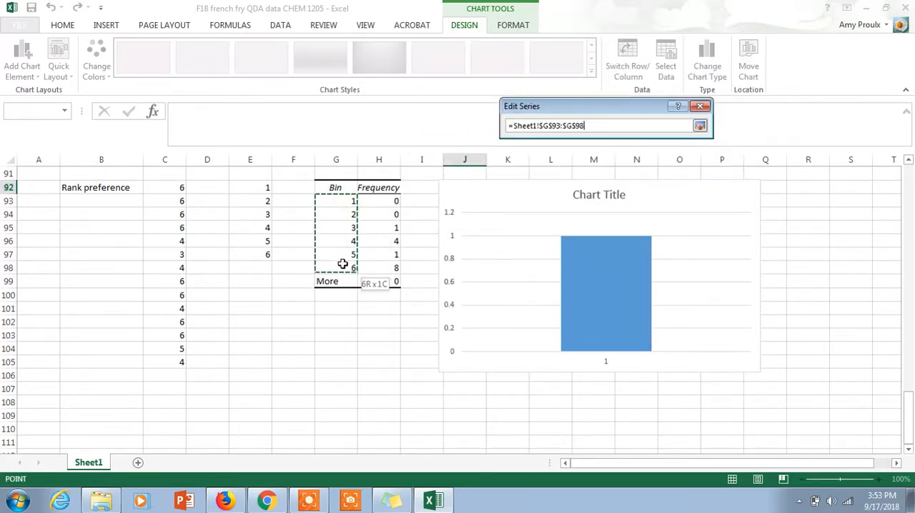
{"action": "left_click", "coordinate": [700, 126]}
- Set the new series' values to the frequencies in H93:H98 and apply the data source
{"action": "left_click", "coordinate": [632, 165]}
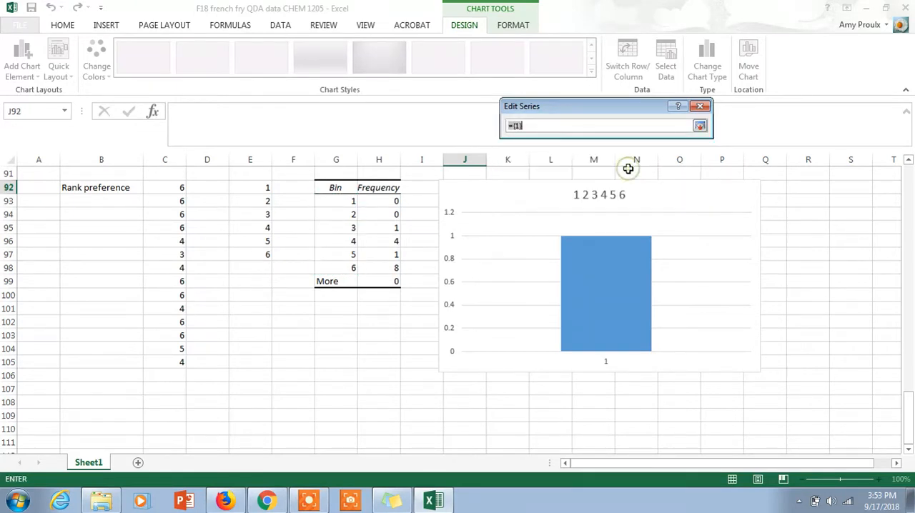
{"action": "left_click_drag", "start_coordinate": [394, 201], "coordinate": [390, 266]}
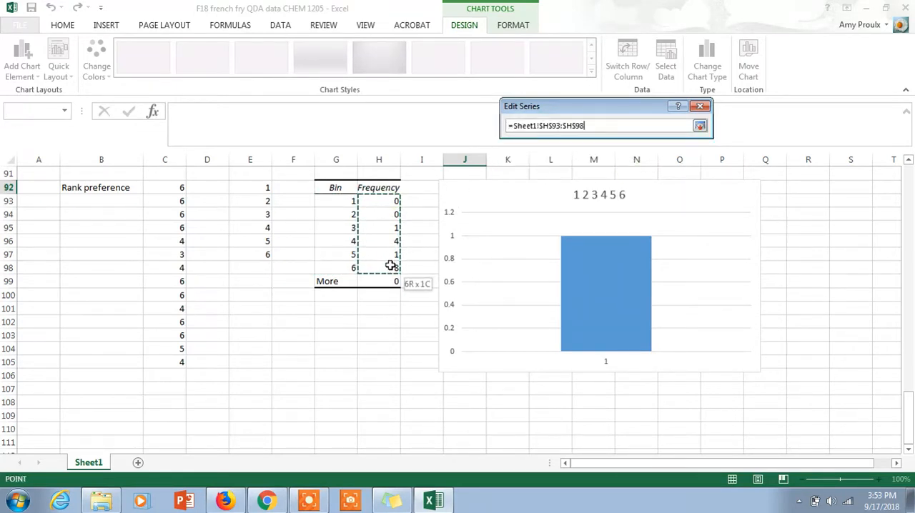
{"action": "left_click", "coordinate": [699, 126]}
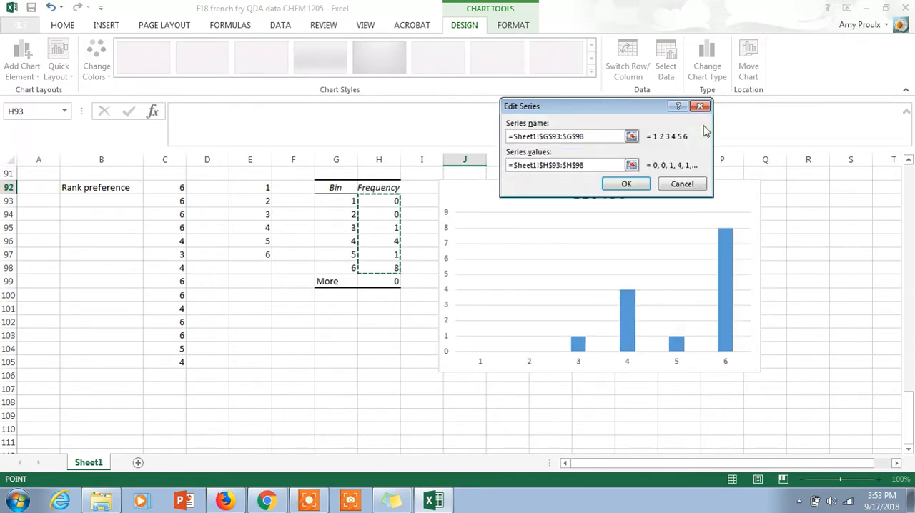
{"action": "left_click", "coordinate": [627, 185]}
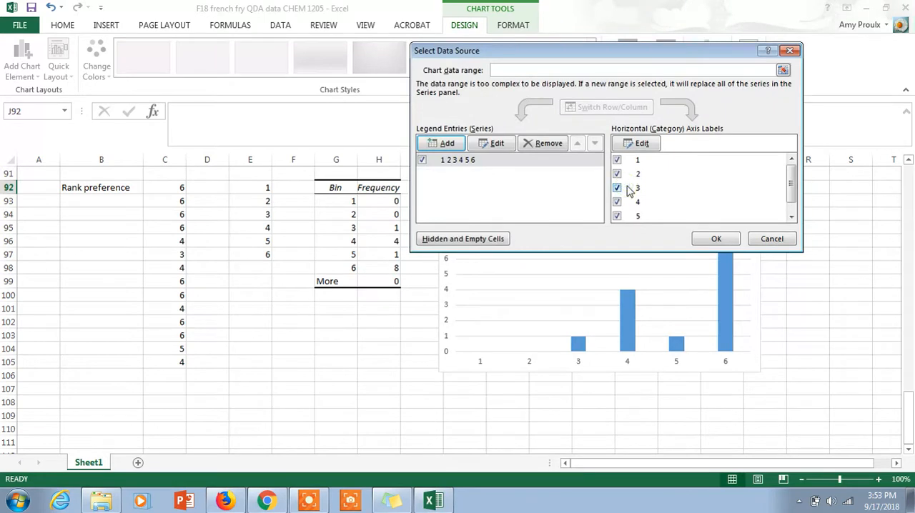
{"action": "left_click", "coordinate": [706, 238]}
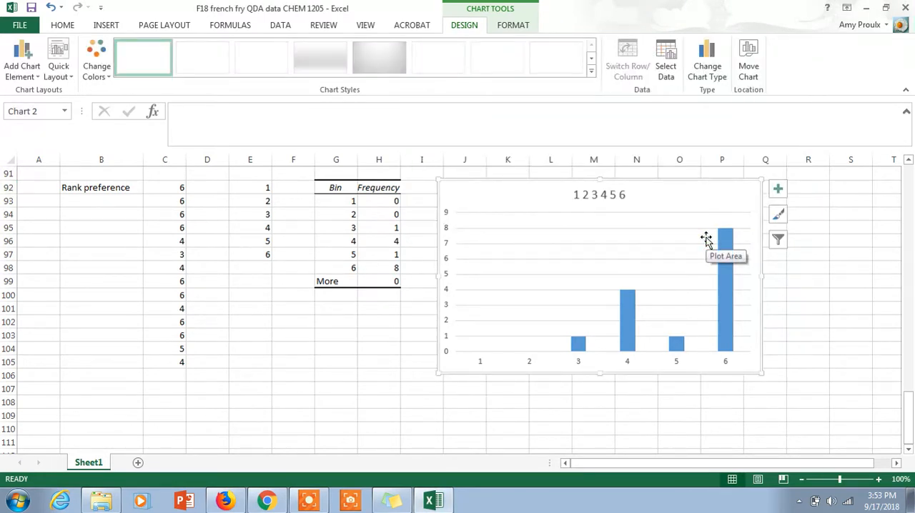
- Remove the title from the column chart while keeping the chart itself
{"action": "left_click", "coordinate": [624, 194]}
{"action": "key", "text": "Delete"}
{"action": "key", "text": "Delete"}
{"action": "key", "text": "ctrl+z"}
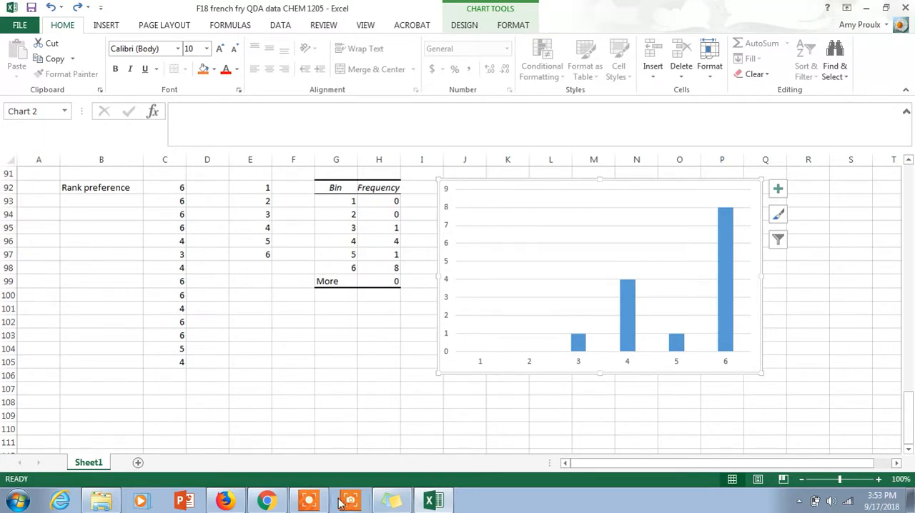
- Convert the column chart to a 2-D pie chart
{"action": "mouse_move", "coordinate": [317, 504]}
{"action": "left_click", "coordinate": [105, 27]}
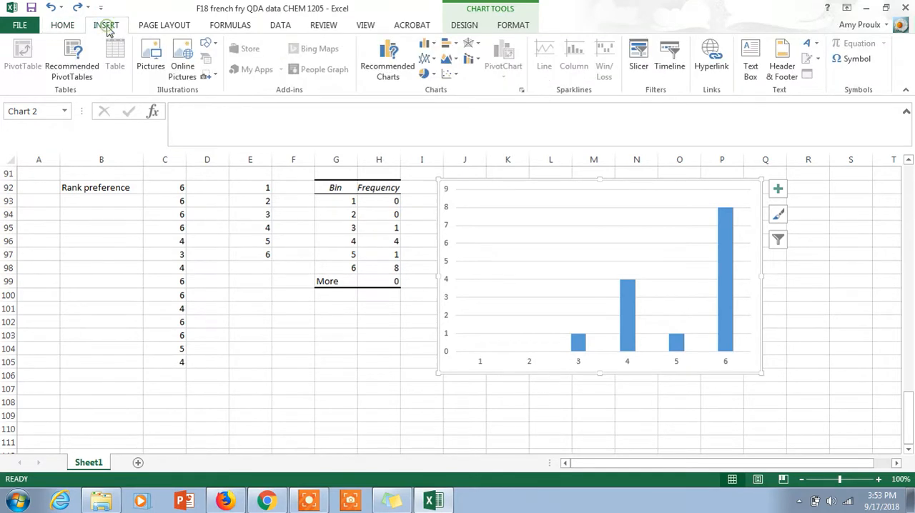
{"action": "left_click", "coordinate": [425, 76]}
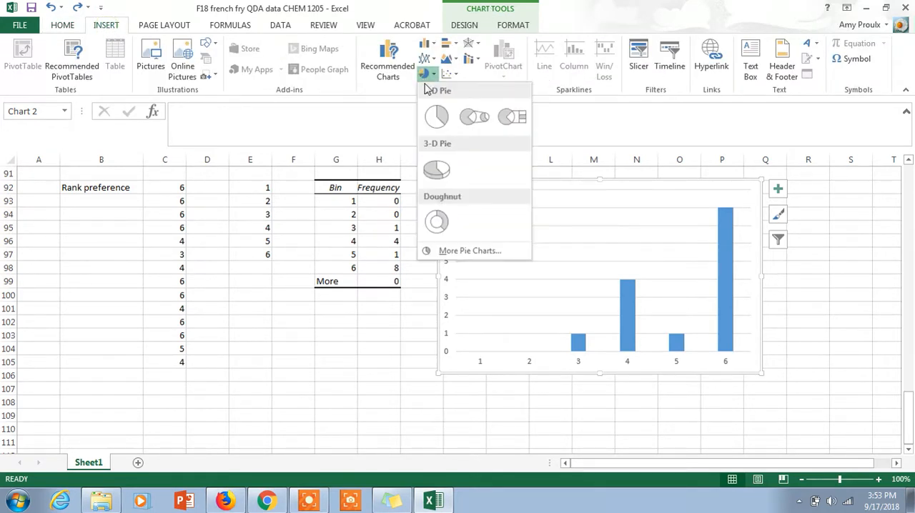
{"action": "left_click", "coordinate": [436, 117]}
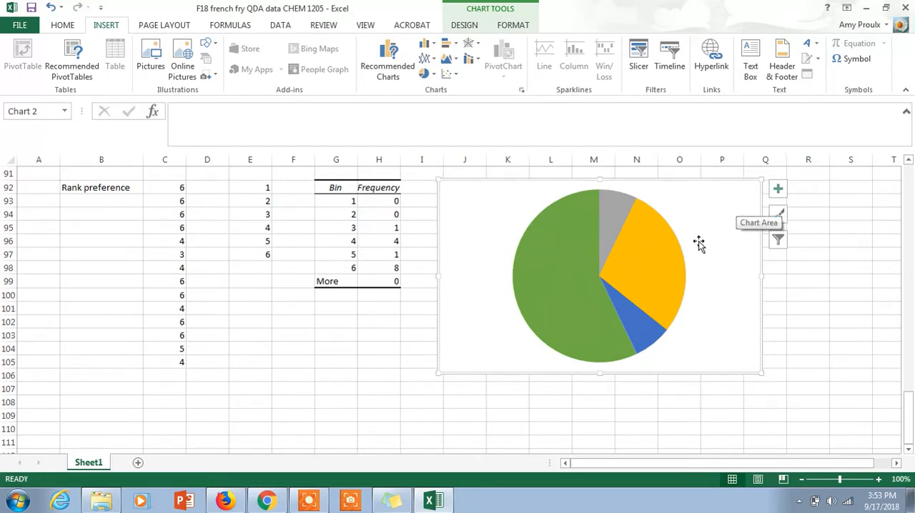
- Review the series name and values ranges in the pie chart's data source
{"action": "left_click_drag", "start_coordinate": [727, 199], "coordinate": [729, 205]}
{"action": "right_click", "coordinate": [728, 204]}
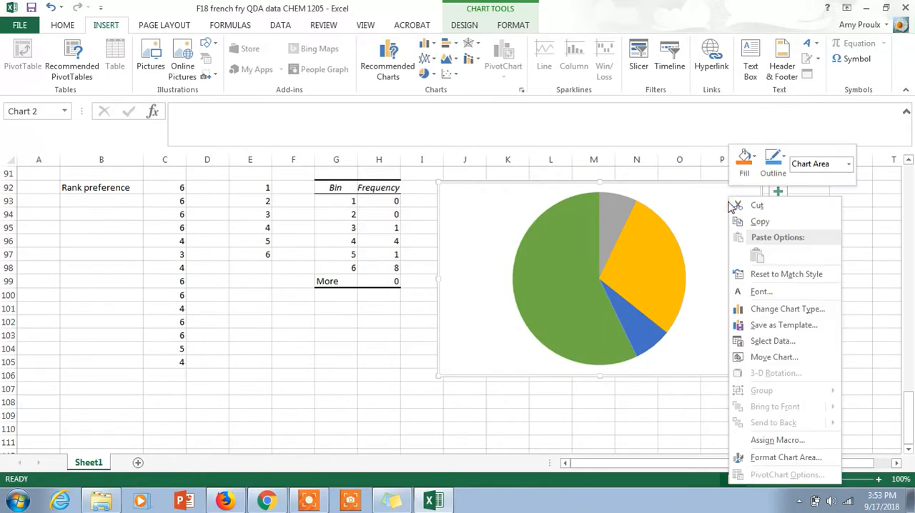
{"action": "left_click", "coordinate": [769, 340]}
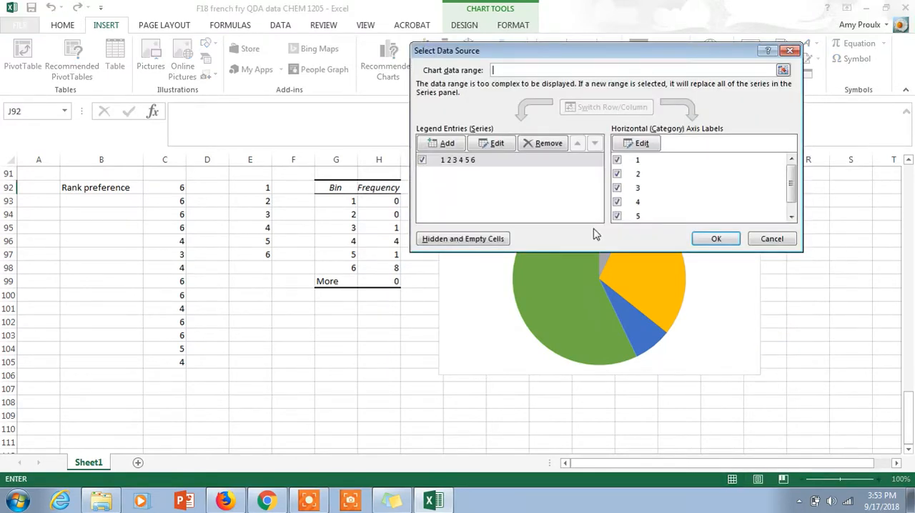
{"action": "left_click", "coordinate": [486, 145]}
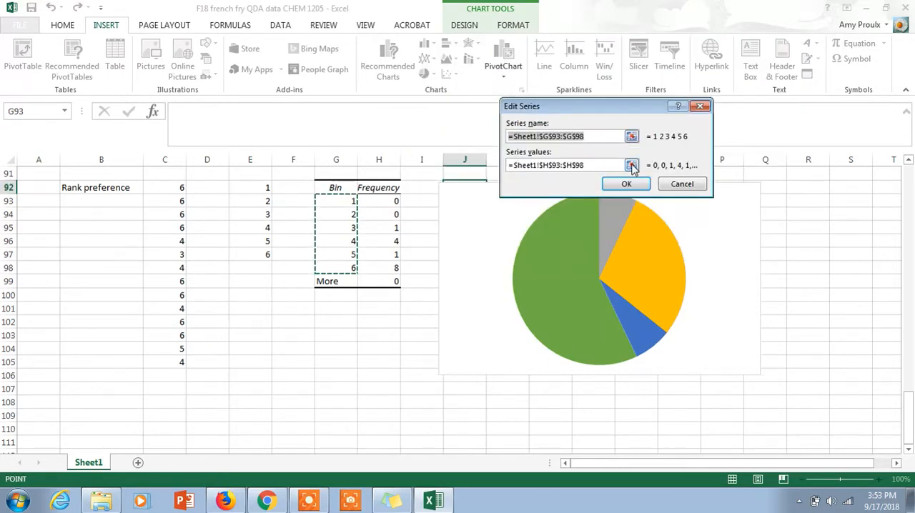
{"action": "left_click", "coordinate": [632, 186]}
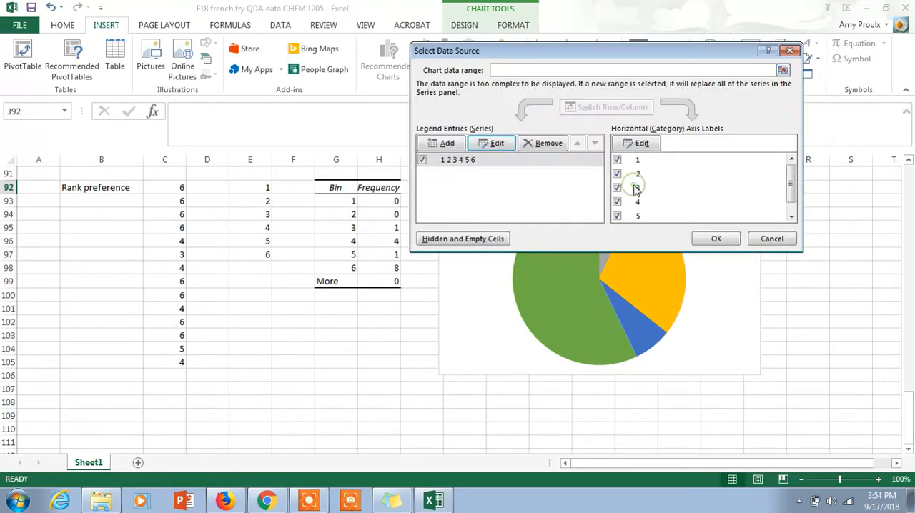
{"action": "left_click", "coordinate": [711, 237]}
- Delete the pie chart from the worksheet
{"action": "right_click", "coordinate": [707, 239]}
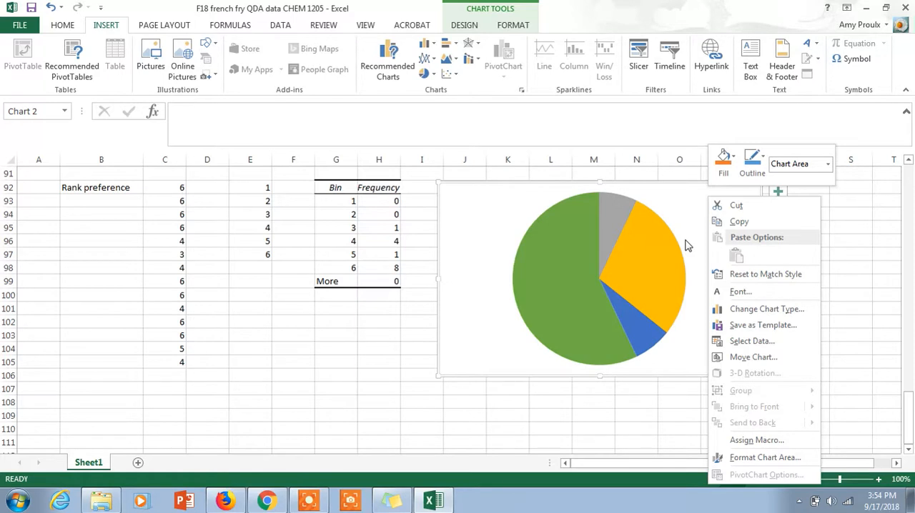
{"action": "left_click", "coordinate": [671, 203]}
{"action": "key", "text": "Delete"}
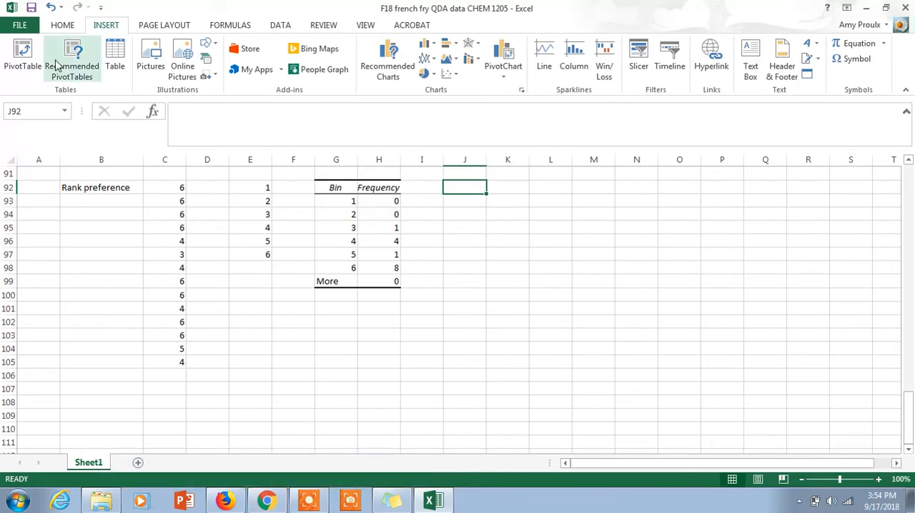
{"action": "left_click", "coordinate": [308, 498]}
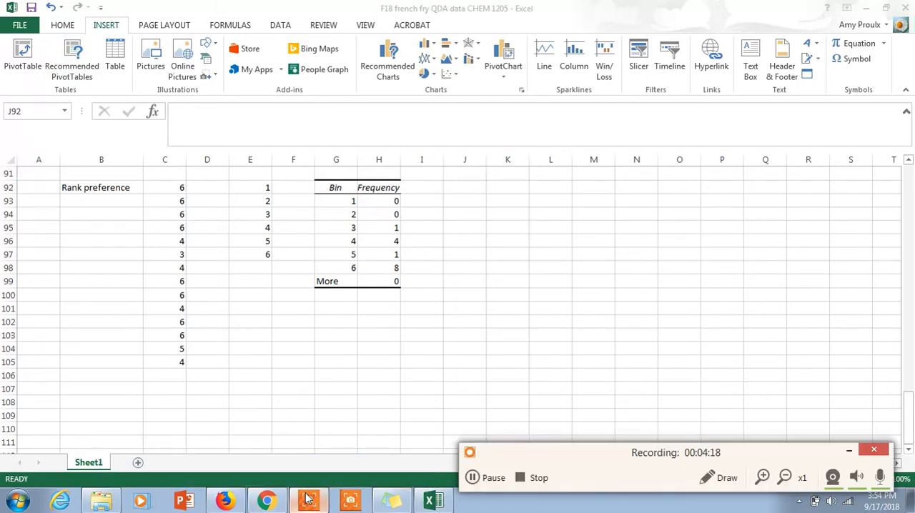